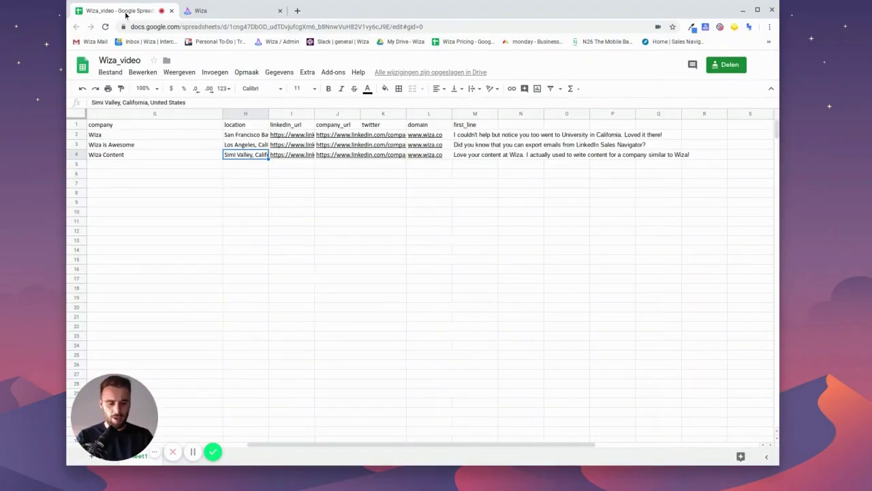
Examine the contact sheet's column headers from company through to first_line.
click(190, 160)
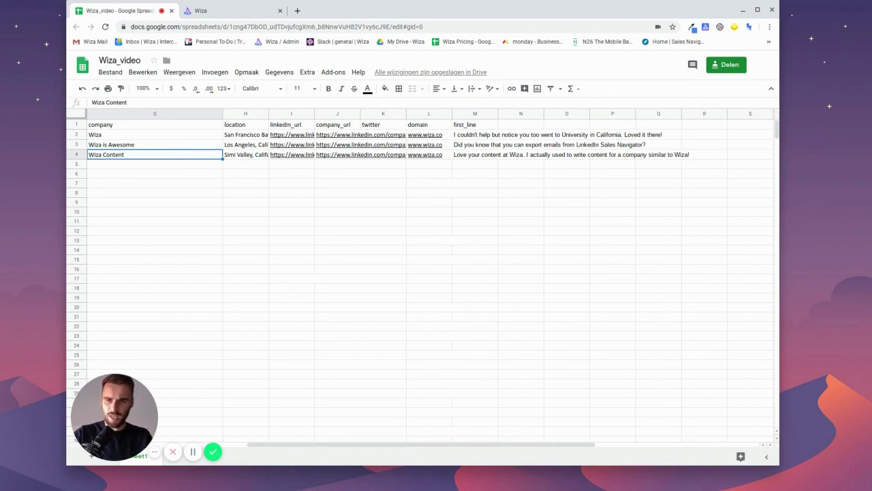
key(Up)
key(Up)
key(Up)
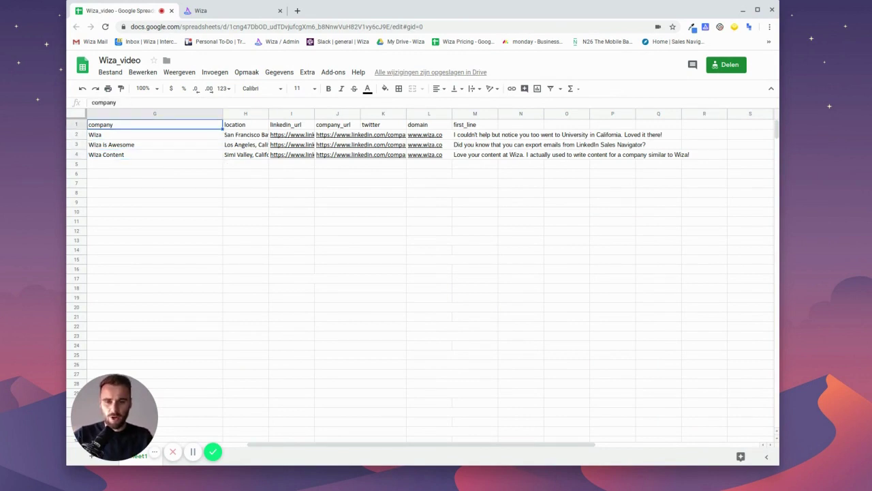
key(Right)
key(Right)
key(Right)
key(Right)
key(Right)
key(Right)
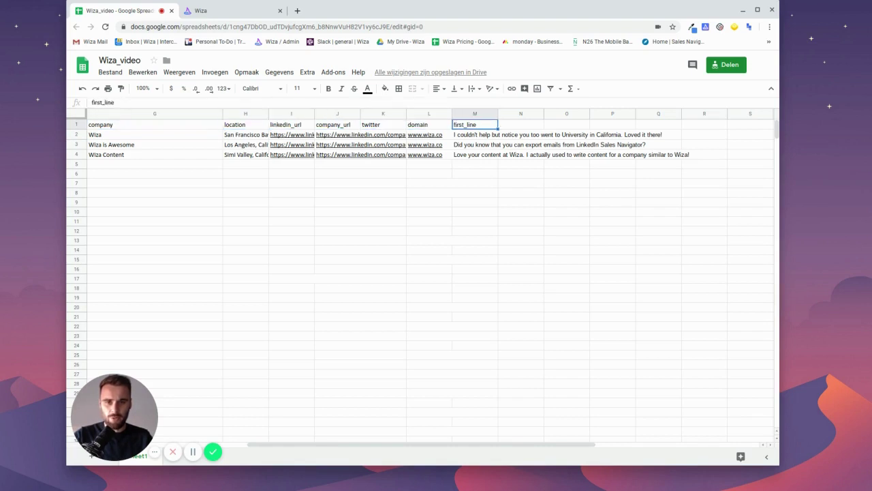
key(Left)
key(Right)
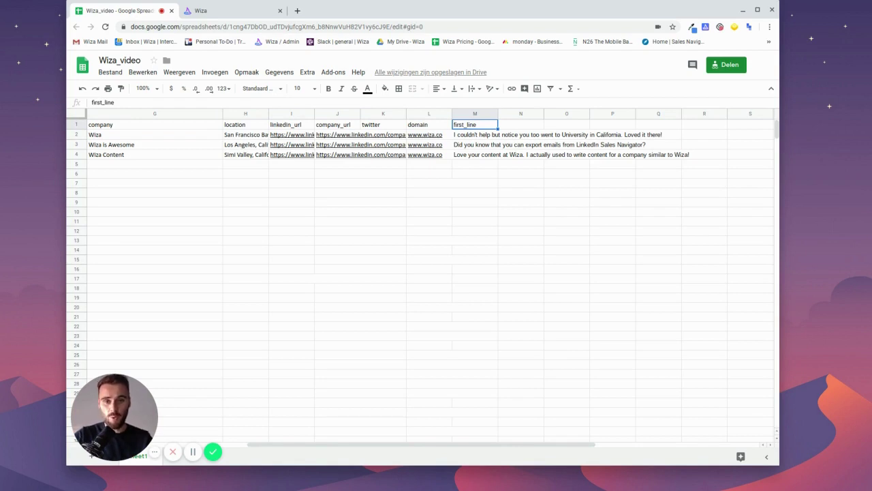
key(Down)
key(Up)
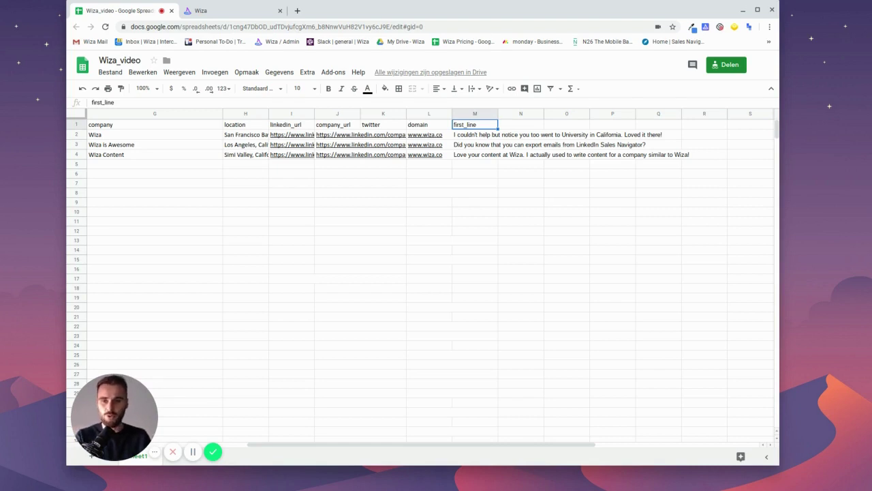
Read through the personalized opening lines of the three contacts in the first_line column.
click(475, 145)
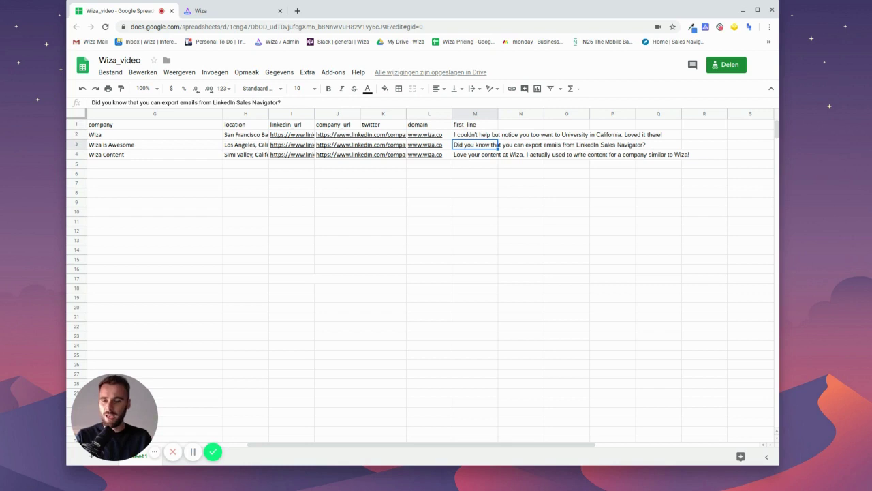
click(475, 154)
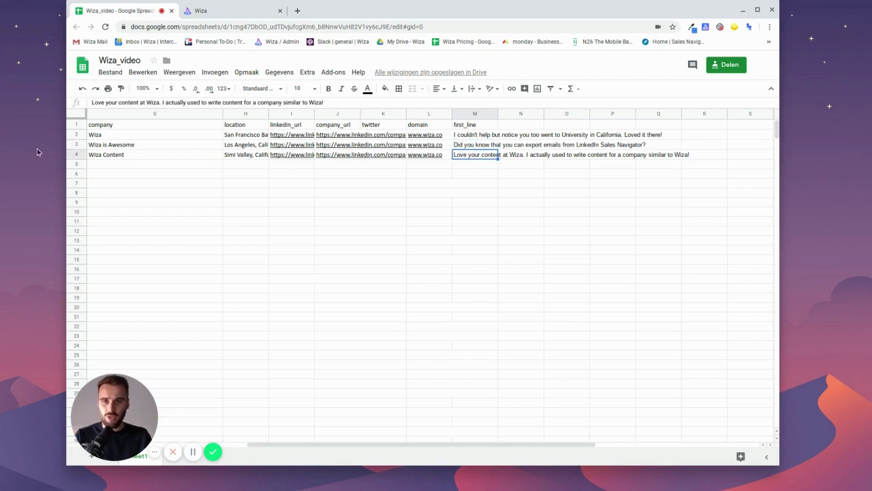
click(123, 139)
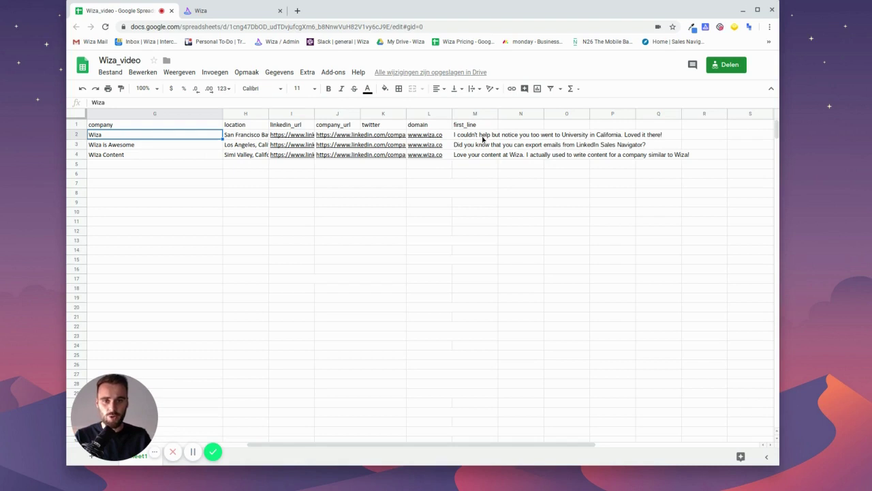
click(483, 137)
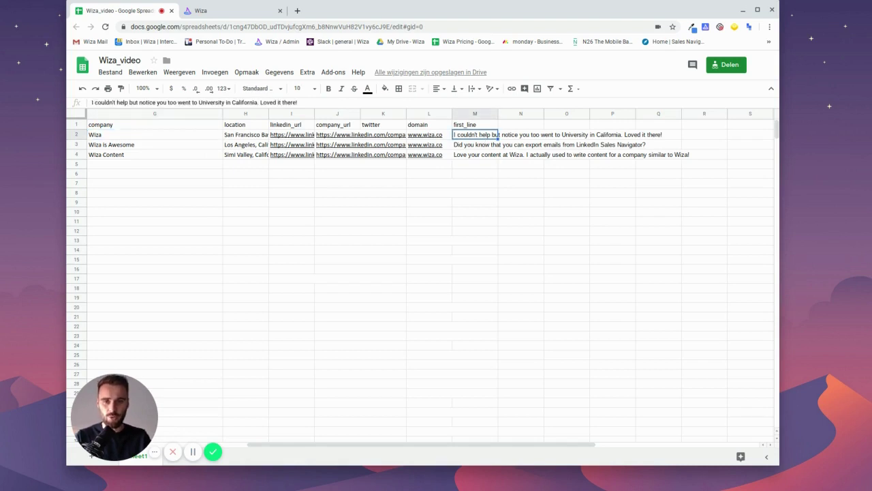
click(475, 144)
click(475, 155)
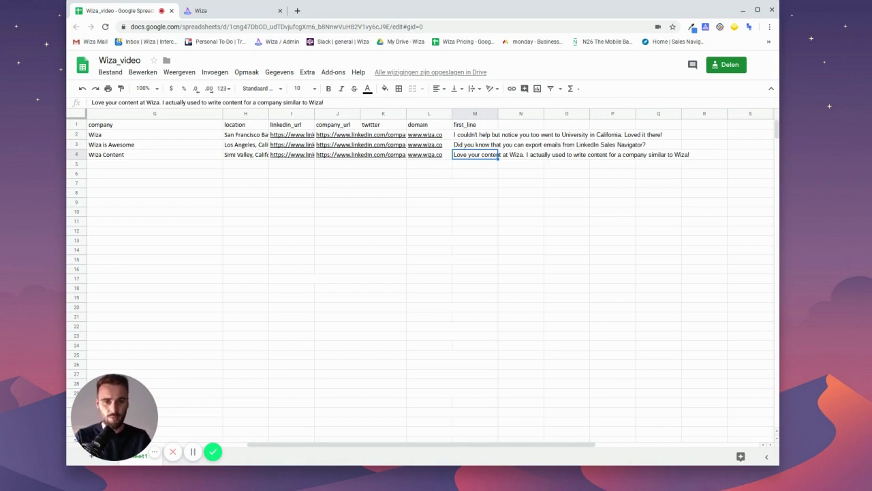
click(475, 144)
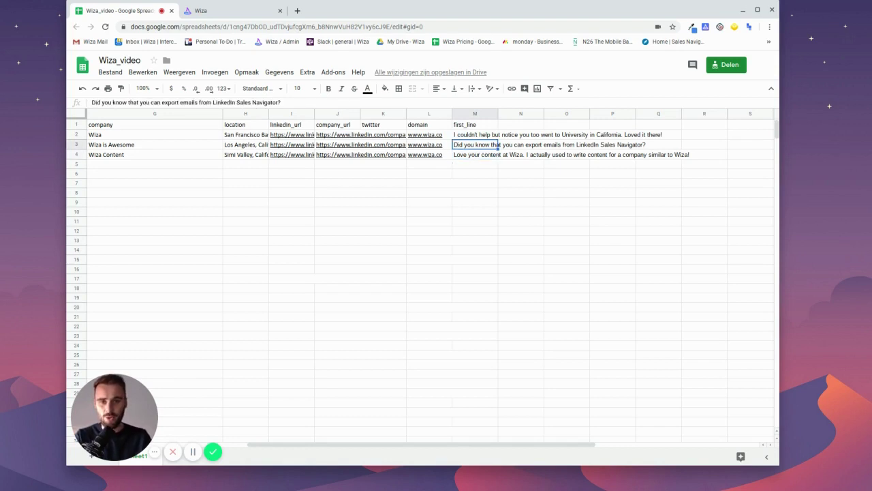
click(475, 134)
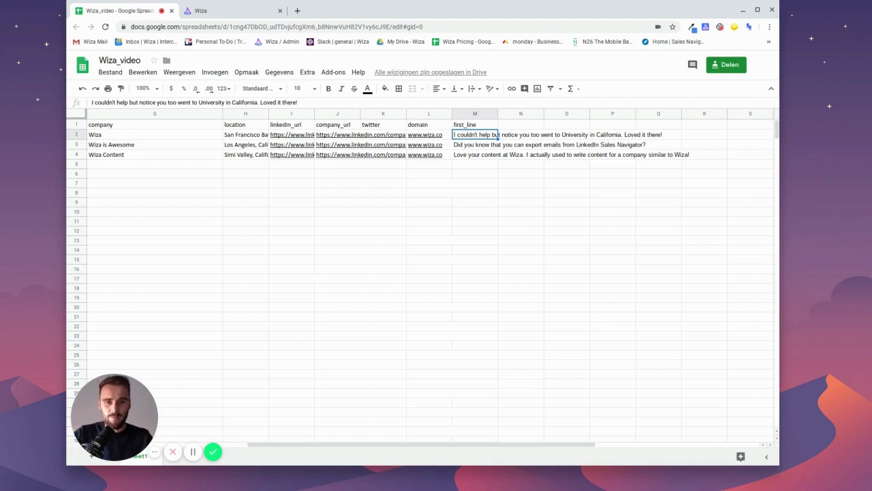
click(475, 124)
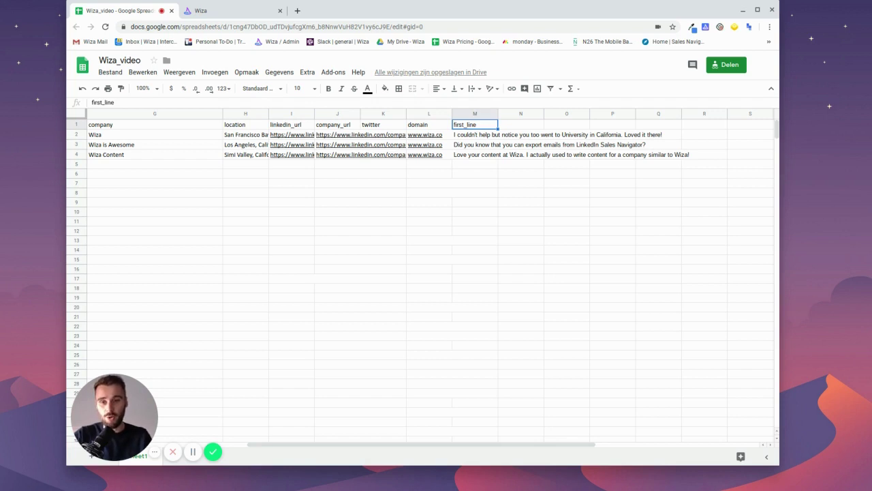
Check the location column header and the first contact's location entry.
key(Left)
key(Left)
key(Left)
key(Left)
key(Left)
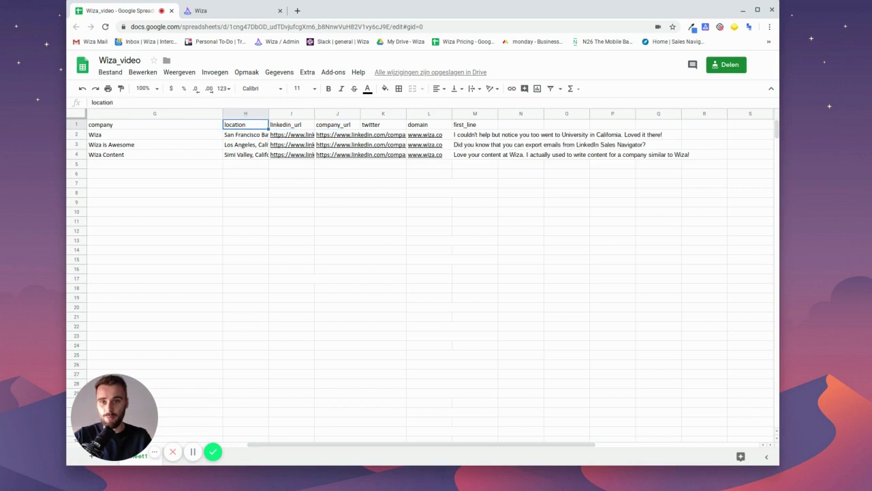
key(Down)
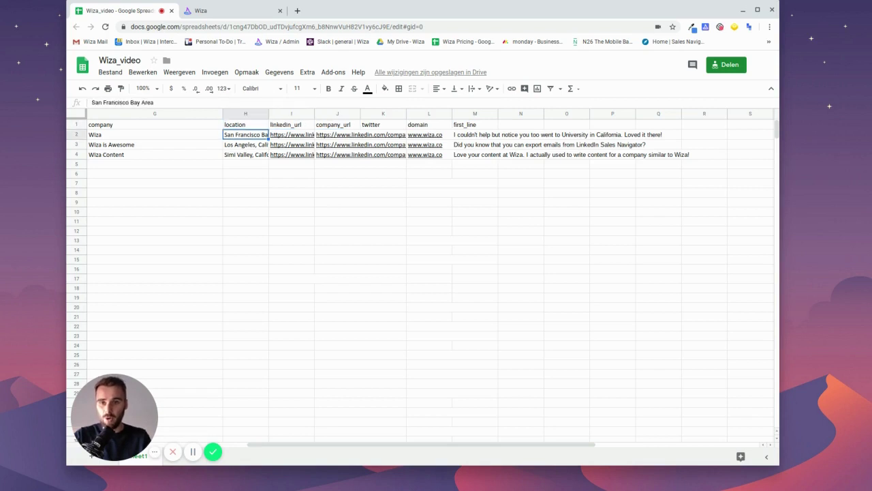
key(Up)
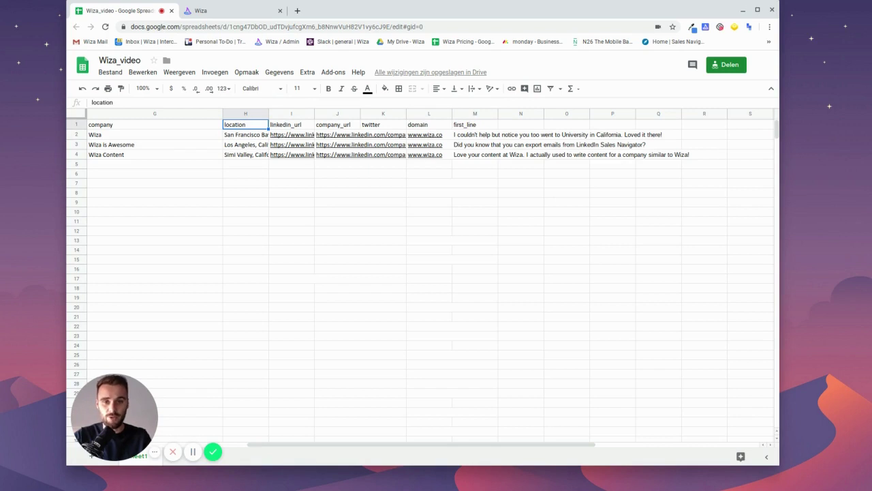
Clear the domain values of all three contacts in L2:L4, keeping the column header.
key(Right)
key(Right)
key(Right)
key(Right)
key(Down)
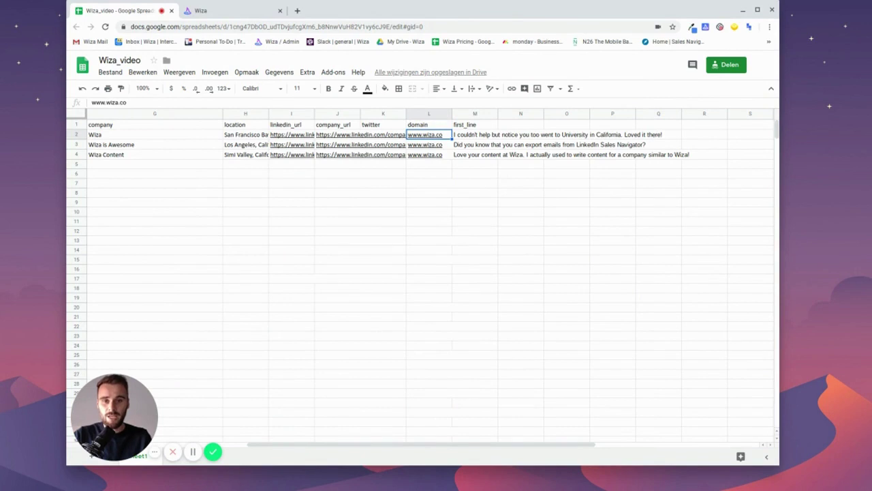
key(Down)
key(Down)
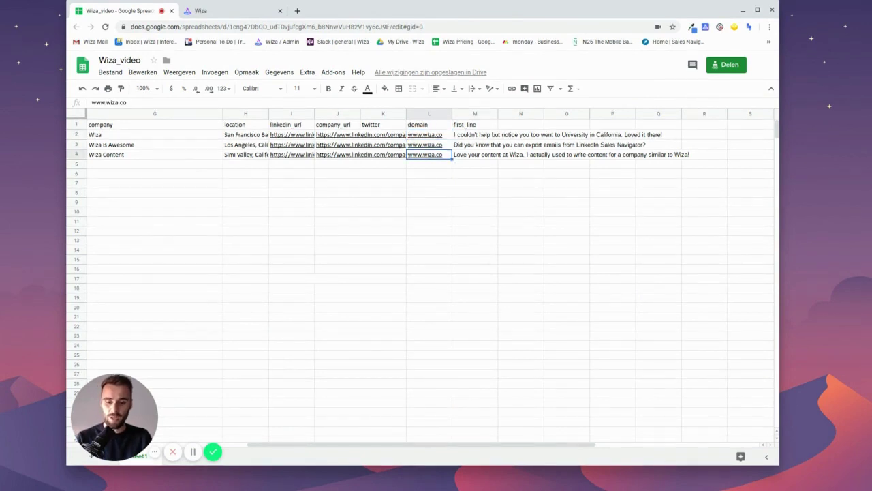
key(shift+Up)
key(shift+Up)
key(Delete)
key(Down)
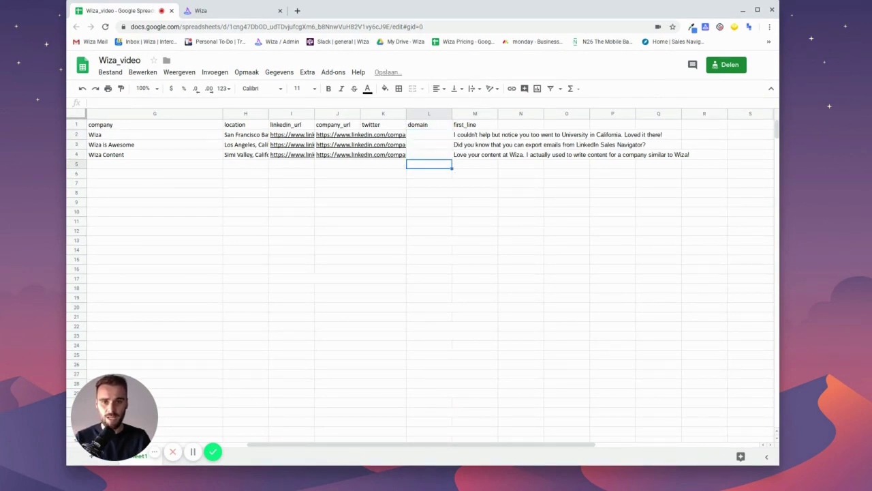
key(Up)
key(Right)
key(Left)
key(Up)
key(Up)
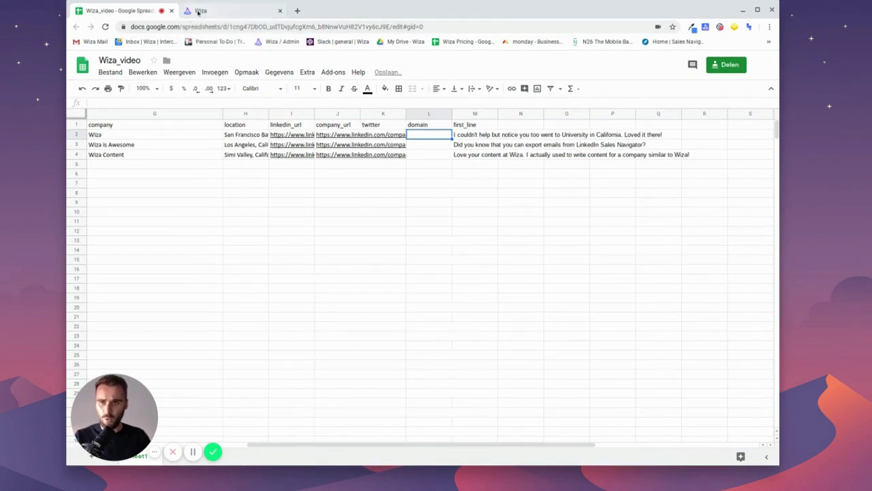
Switch to Wiza, create a new campaign with contacts uploaded from Wiza_video - Sheet1.csv, and continue to its email sequence.
click(198, 12)
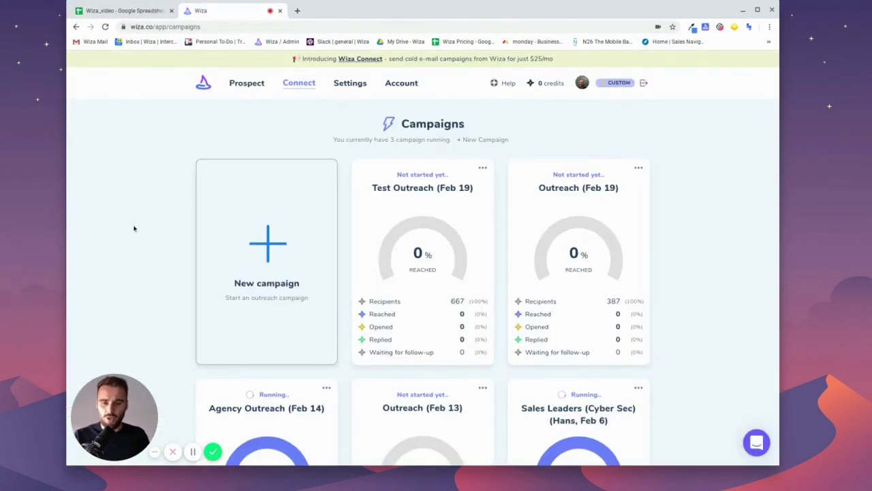
click(271, 246)
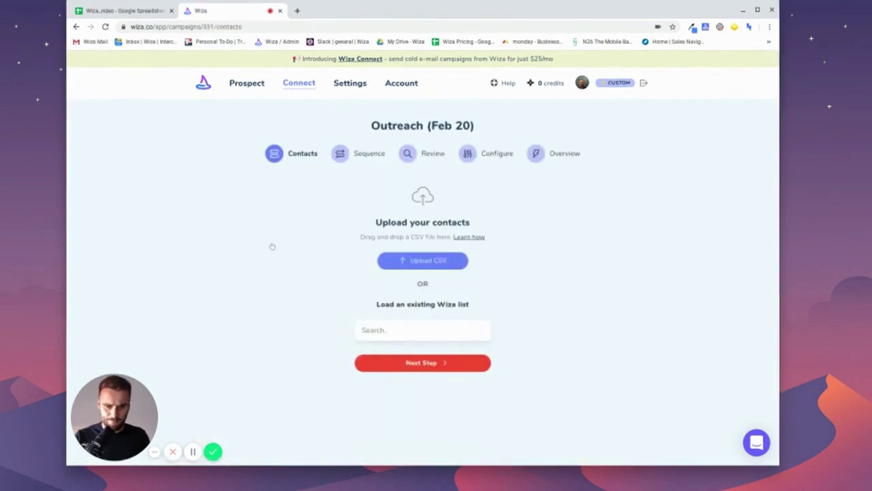
click(397, 260)
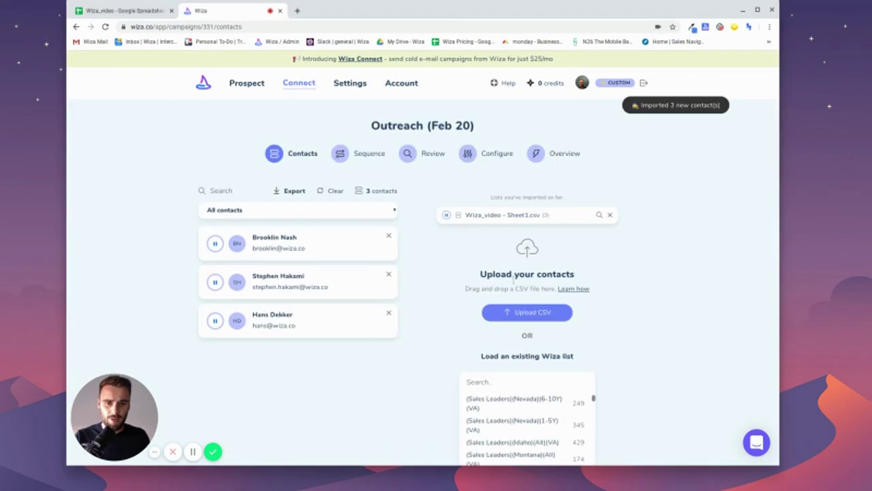
scroll(525, 395, down, 1)
click(524, 396)
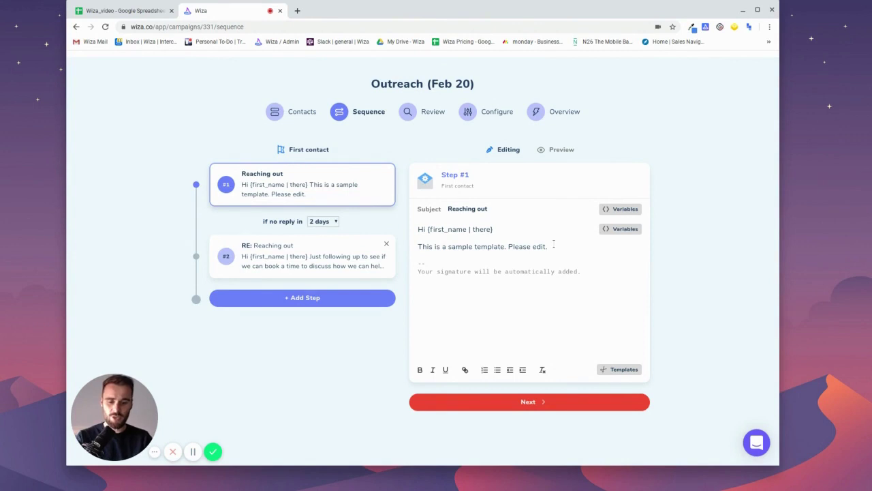
Add the lines "We work with Oracle, Apple, and more." and "Want to jump on a call?" below the first email's sample sentence.
click(553, 246)
key(Return)
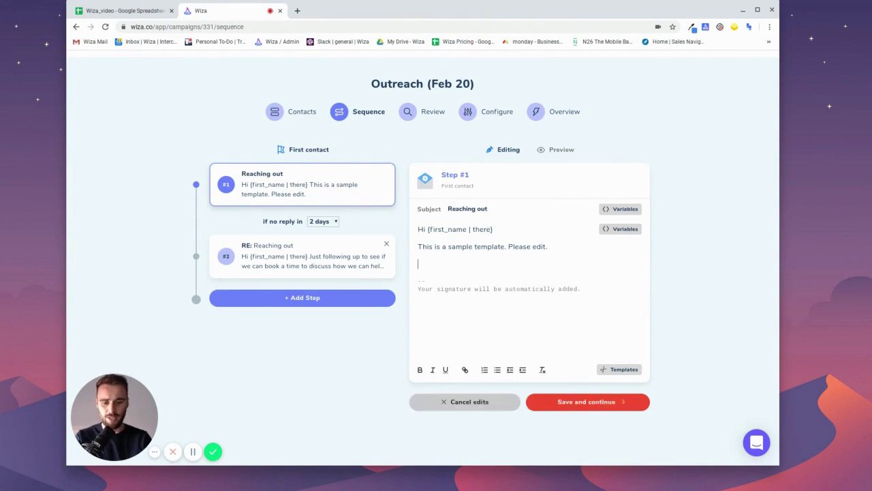
text(We work with Oracl)
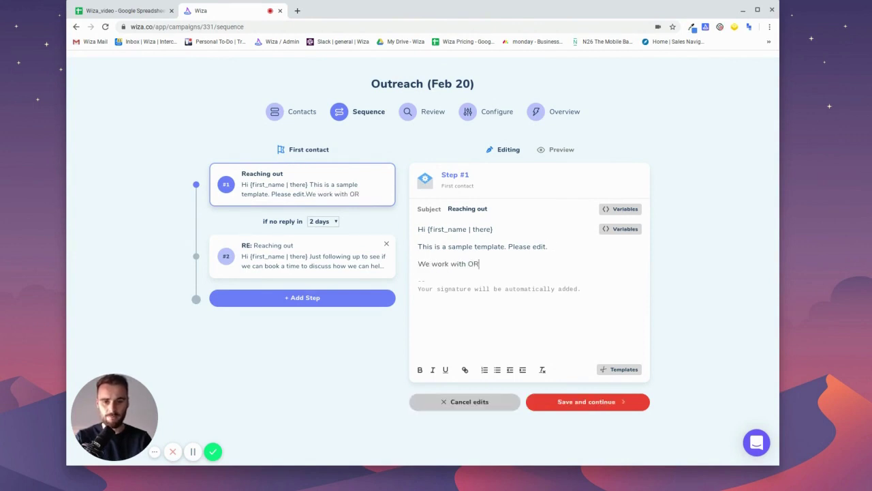
text(e,)
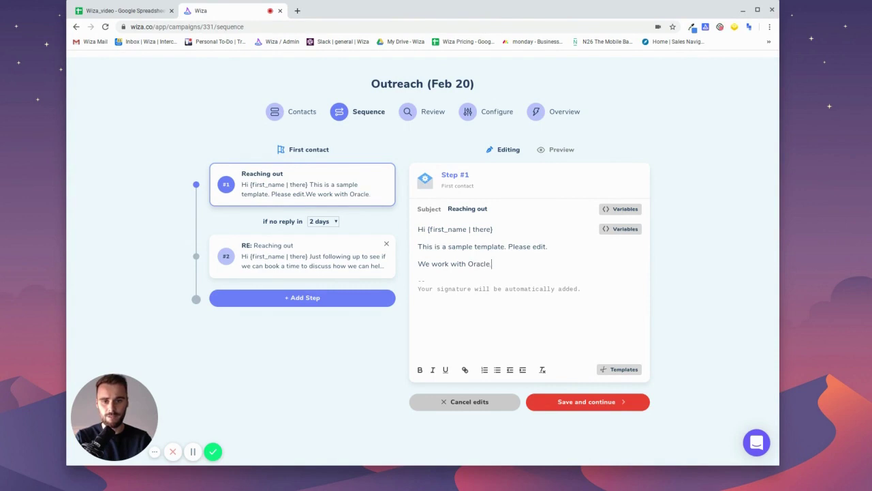
text(Apple, and more.)
key(Return)
text(Want to jump on a call?)
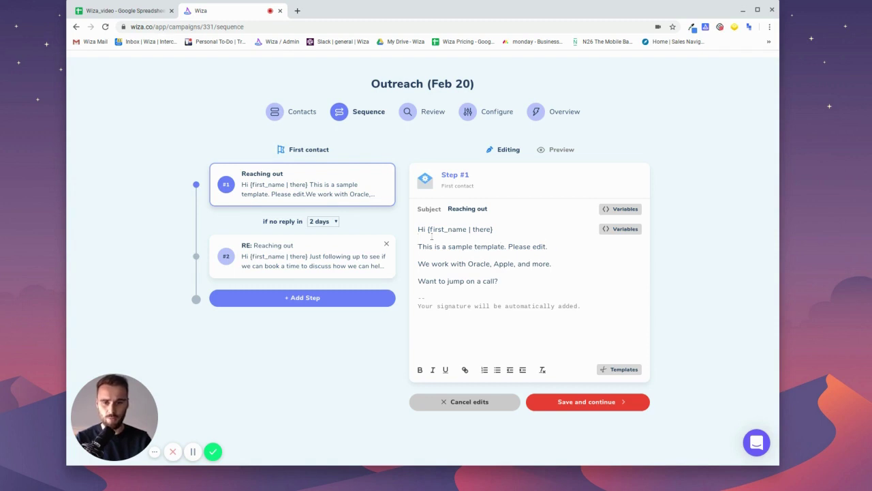
Replace the sentence "This is a sample template. Please edit." in the first email with the first_line variable.
key(shift+Home)
key(BackSpace)
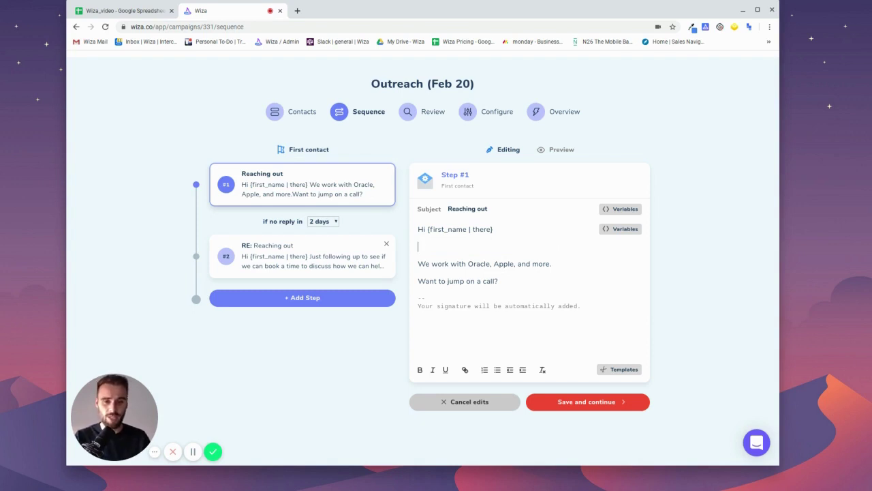
click(606, 231)
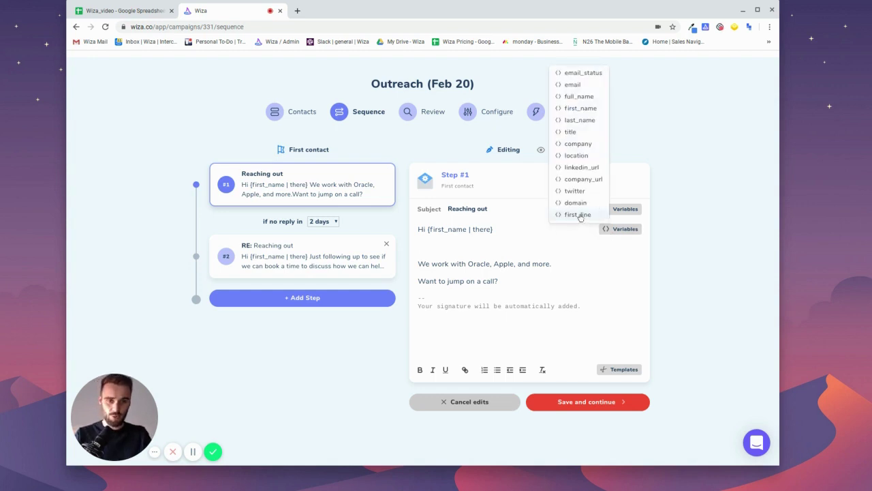
click(578, 214)
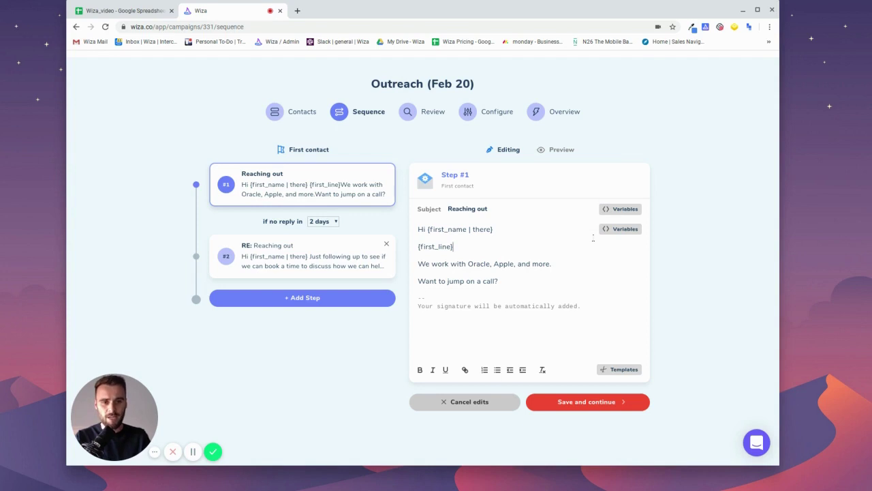
Check the available body variables and preview the first email with a sample contact's data filled in.
click(607, 232)
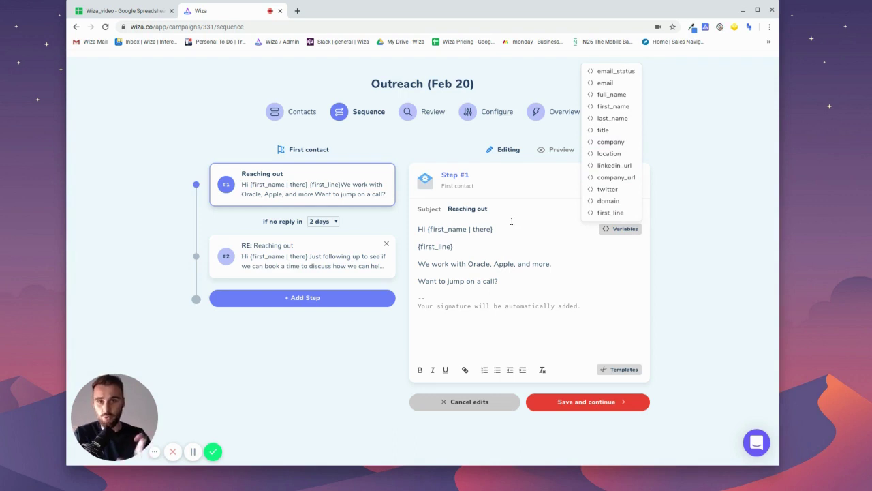
click(486, 240)
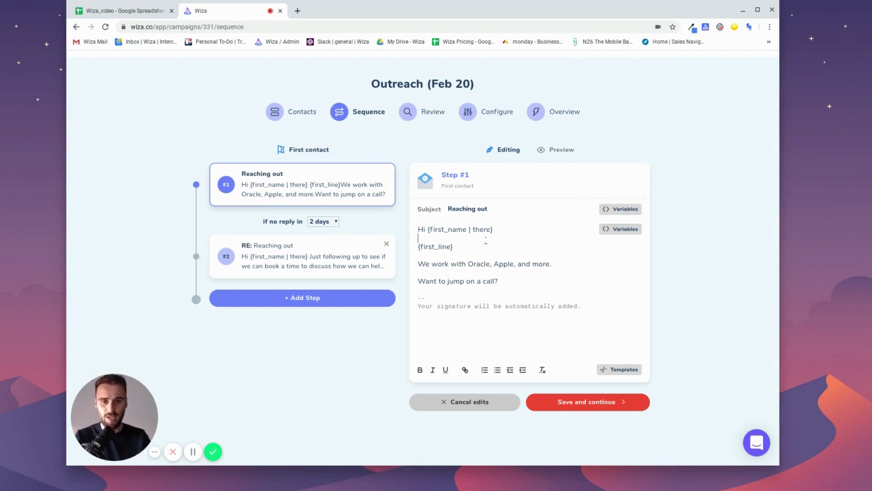
click(550, 156)
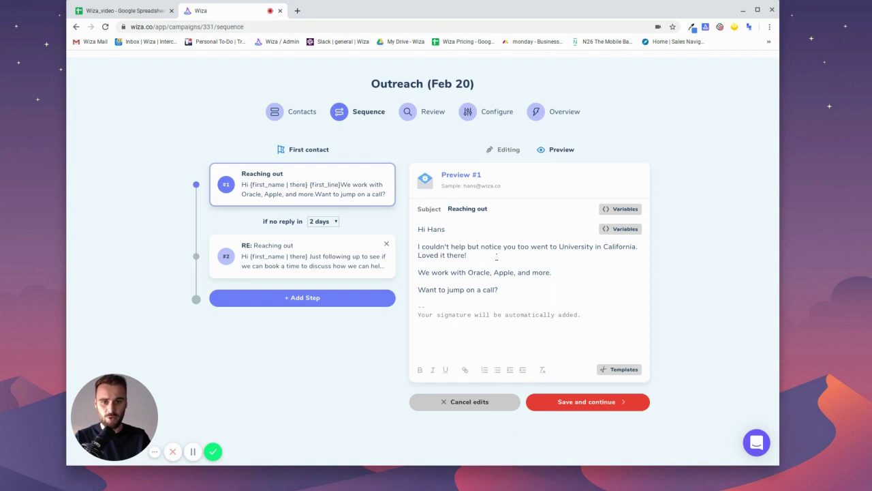